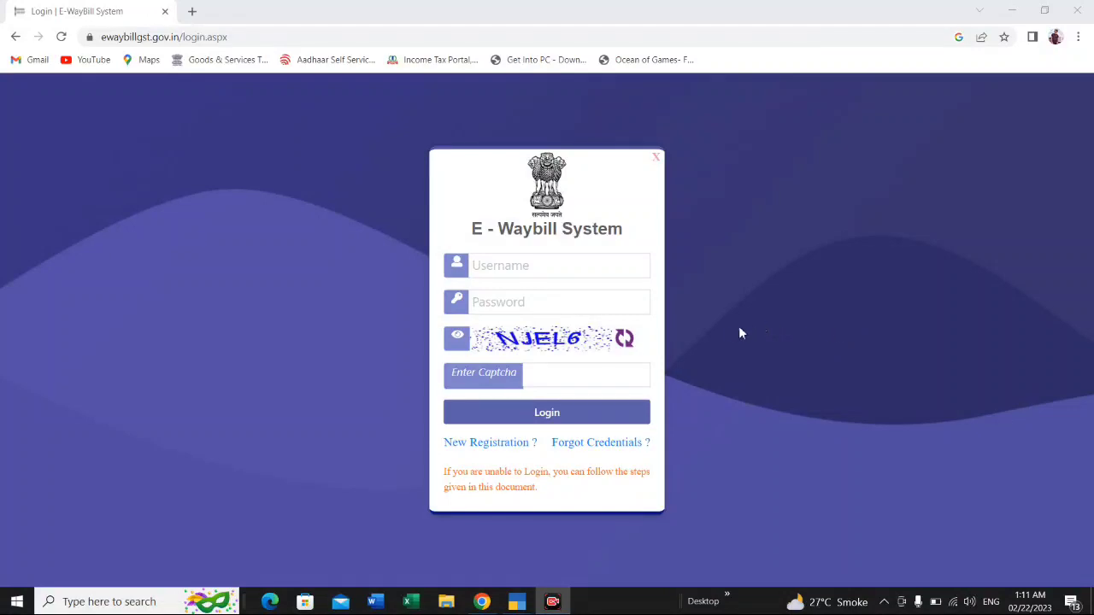
Step: Sign in with the account username, password and captcha, and open the form for generating a new e-way bill
left_click(564, 267)
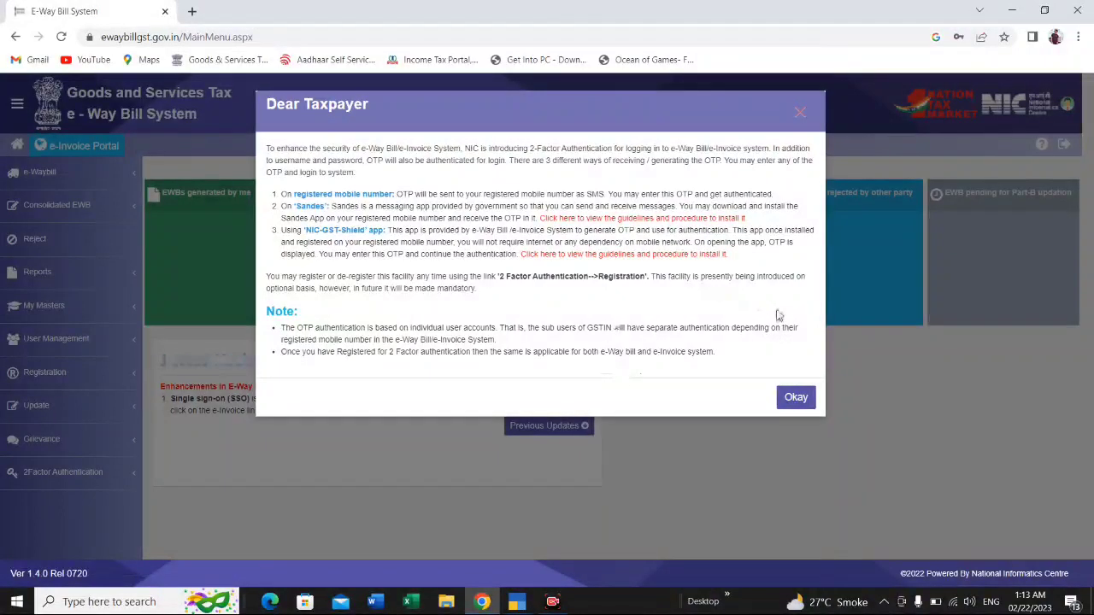
left_click(791, 405)
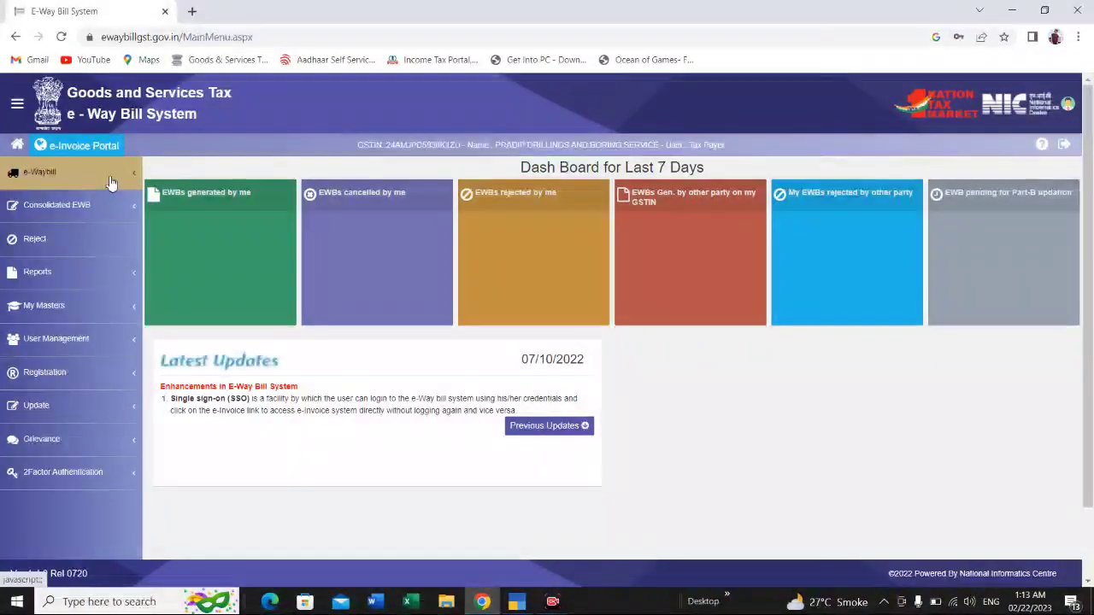
left_click(106, 178)
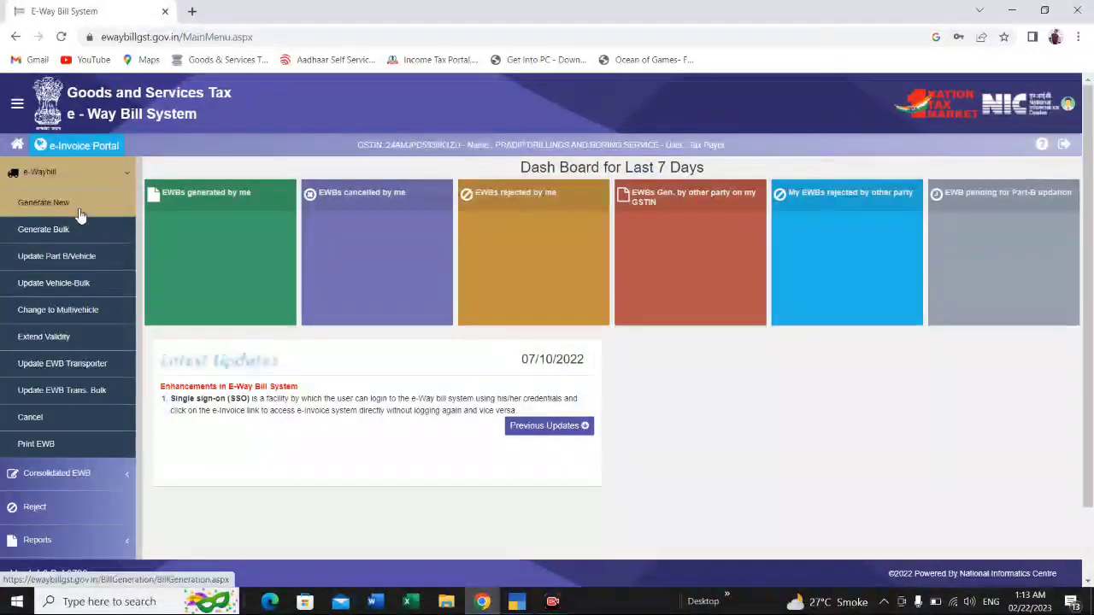
left_click(78, 208)
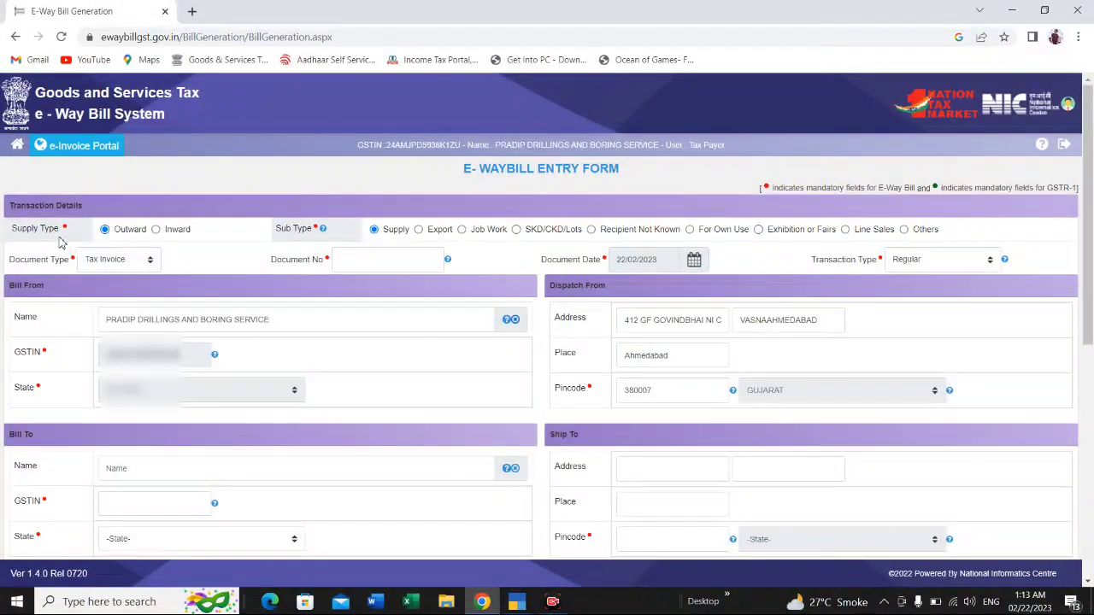
Step: Set the supply type to Outward, the sub type to Supply and the document type to Tax Invoice
left_click(155, 230)
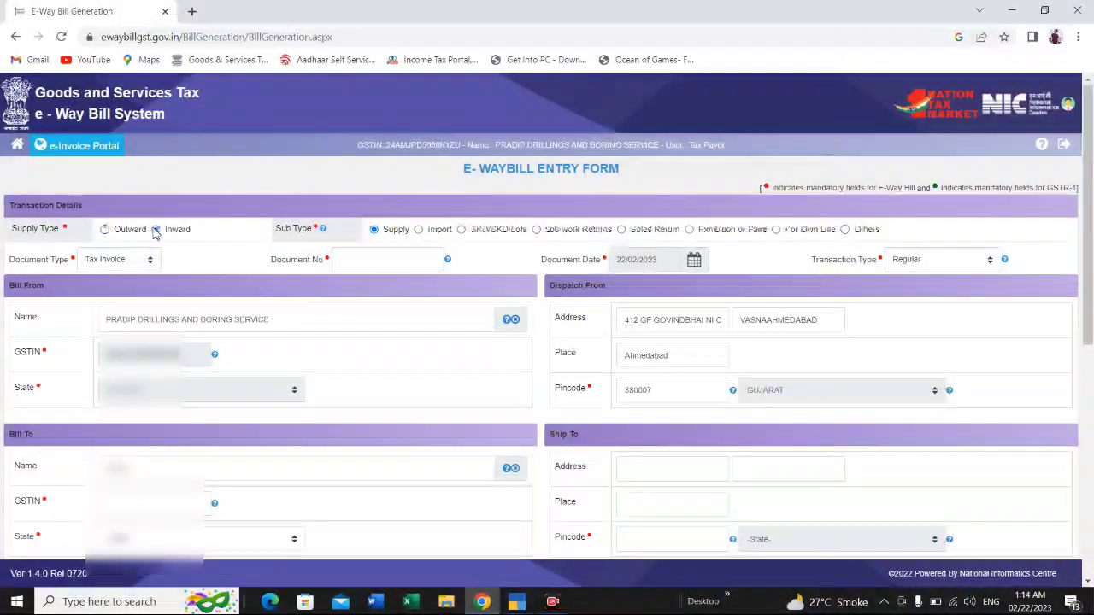
left_click(104, 230)
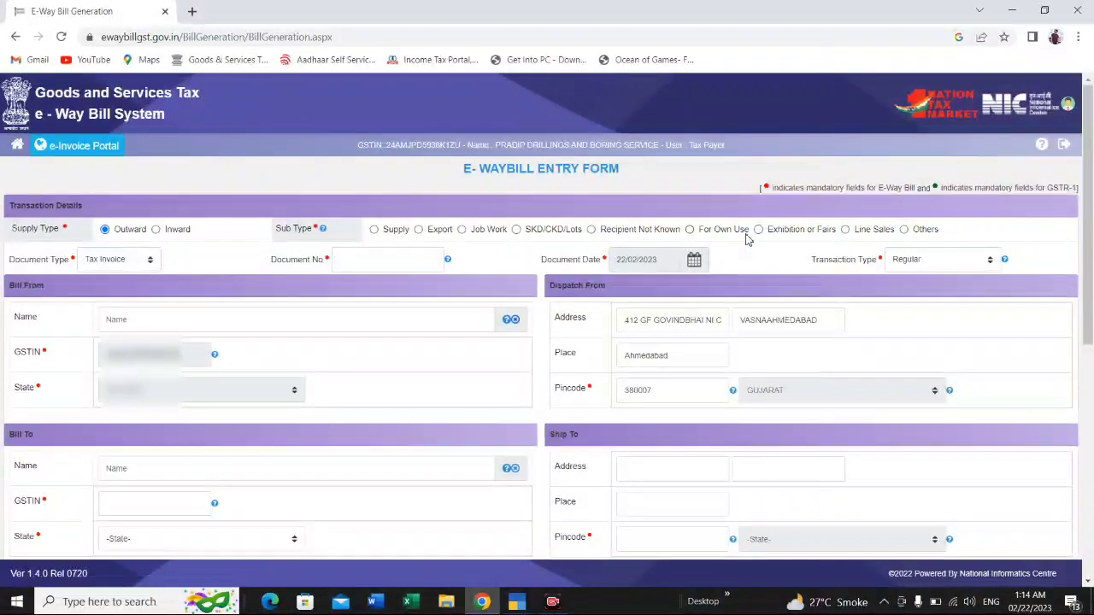
left_click(375, 230)
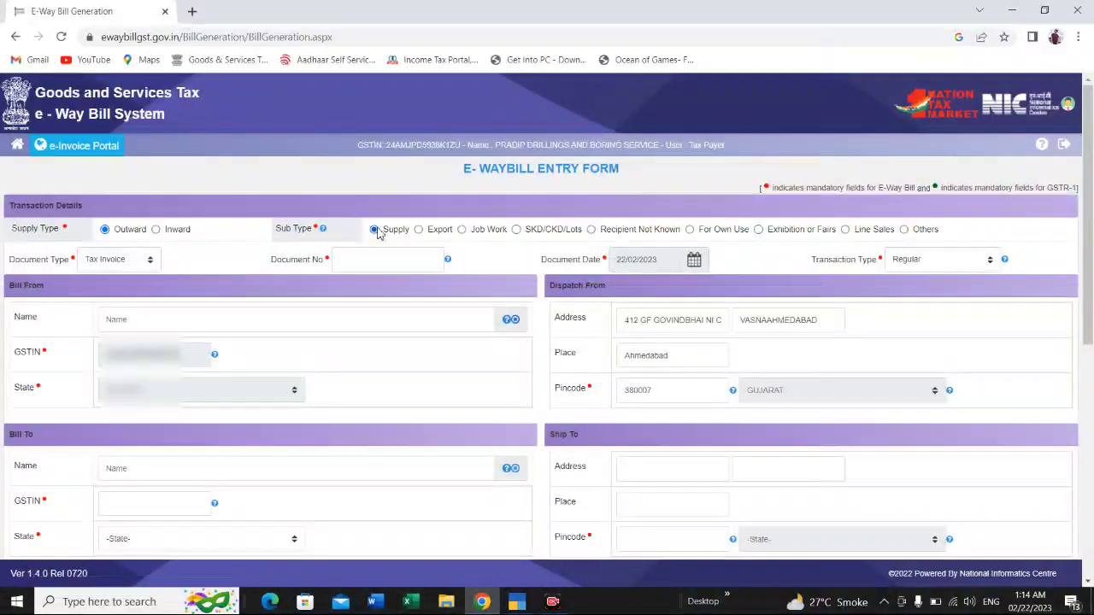
left_click(133, 269)
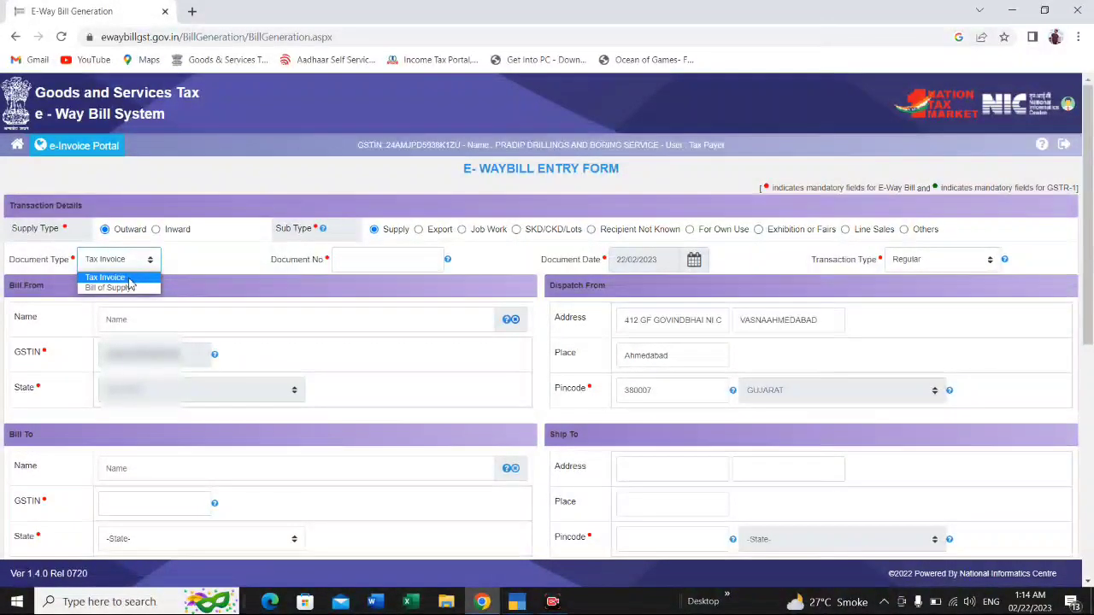
left_click(128, 279)
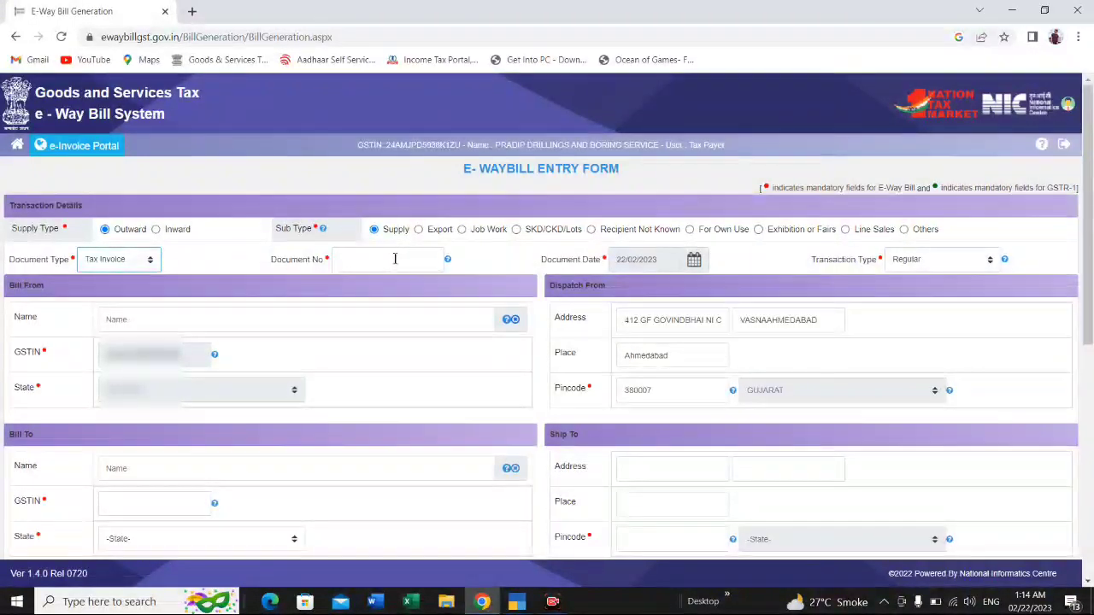
Step: Enter the sales voucher number from TallyPrime as the document number and keep the transaction type as Regular
left_click(395, 258)
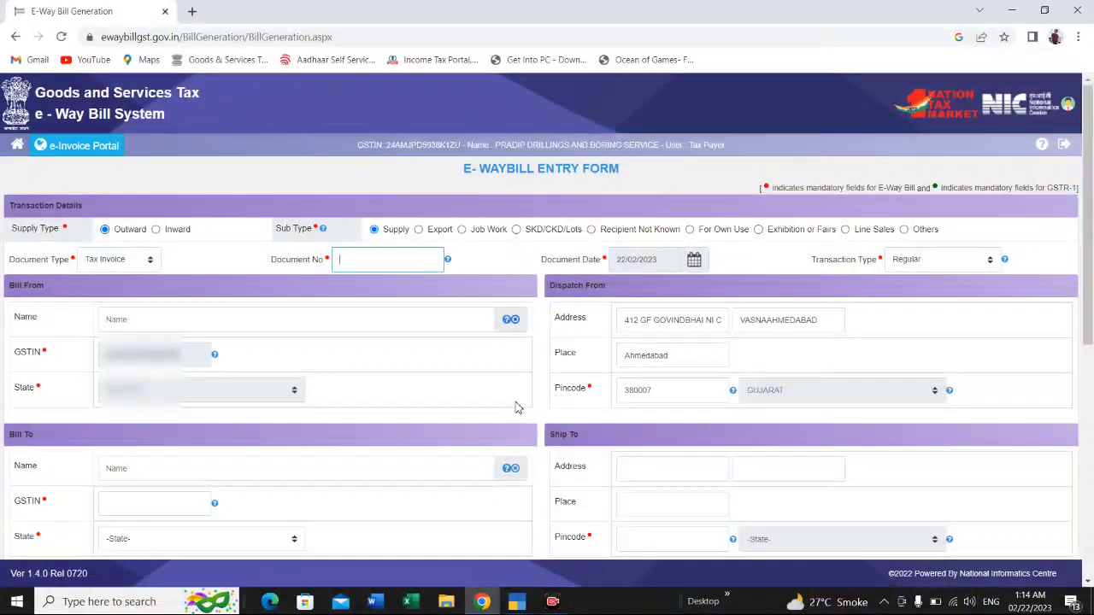
left_click(524, 563)
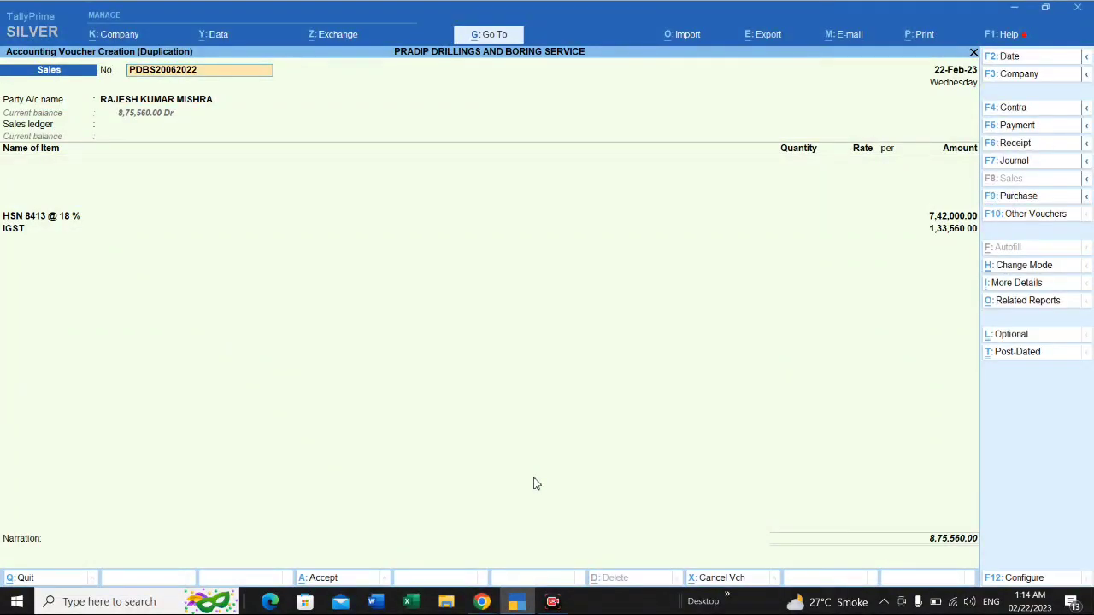
key("alt+Tab")
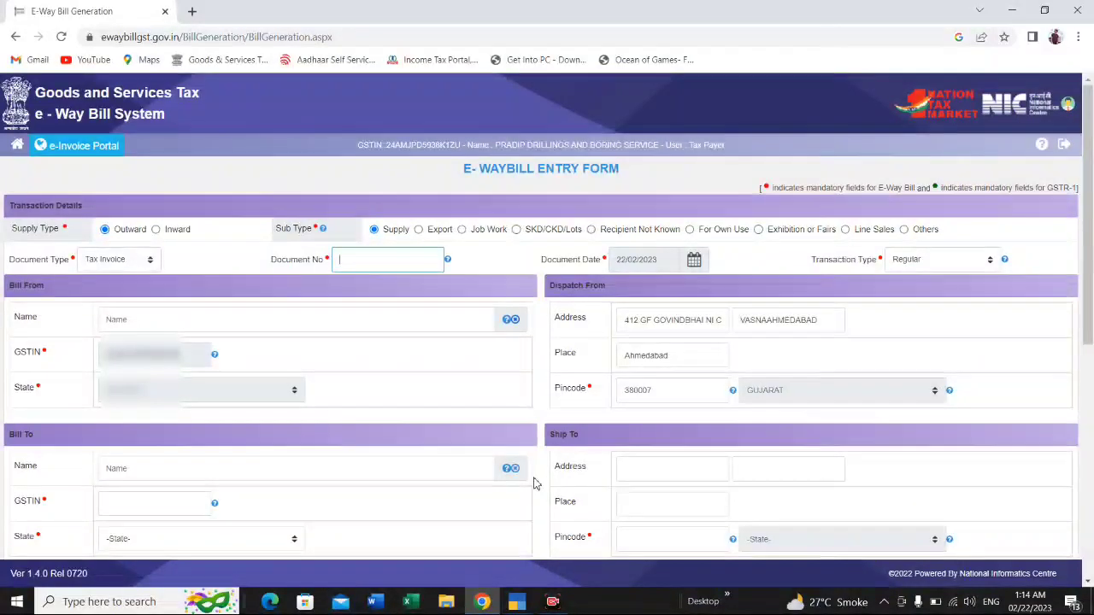
type("PDBS20082022")
left_click(942, 269)
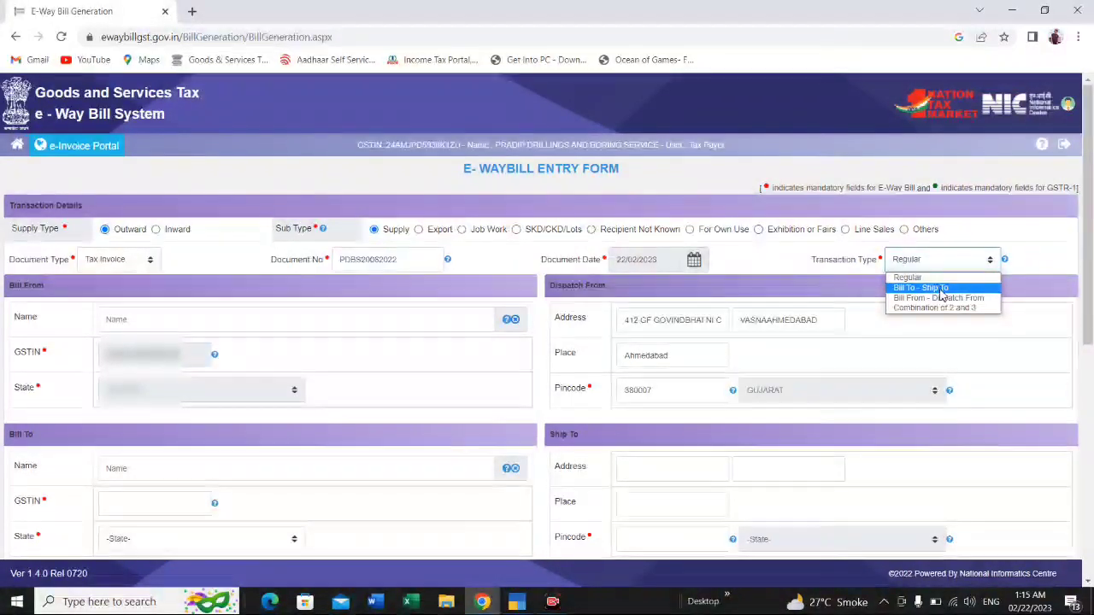
left_click(822, 282)
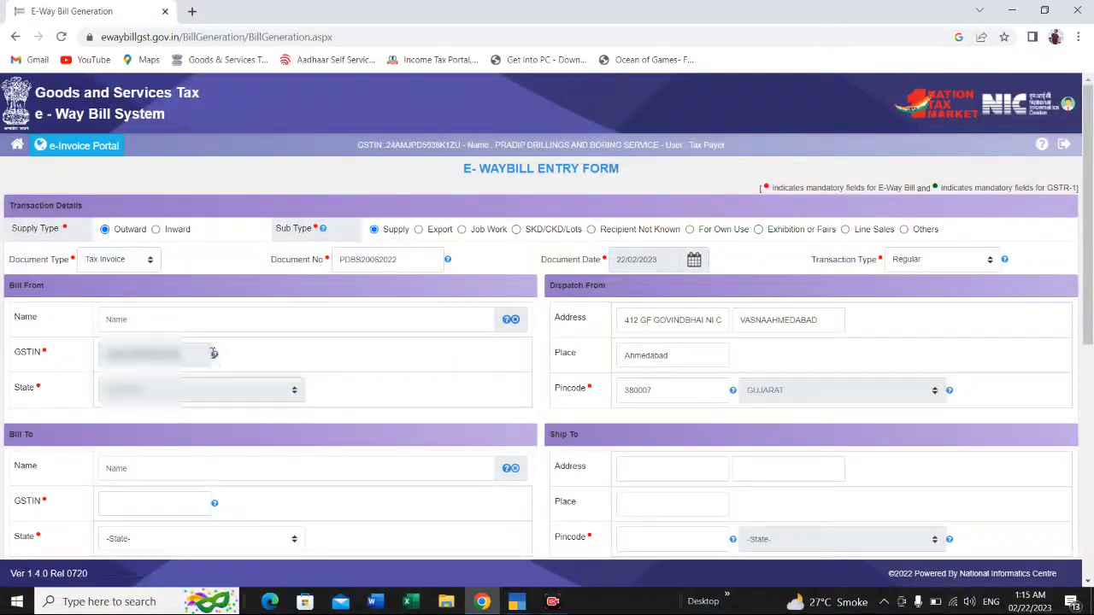
Step: Enter the recipient's GSTIN in the Bill To section and review the dispatch and ship-to addresses
scroll(214, 355, "down", 1)
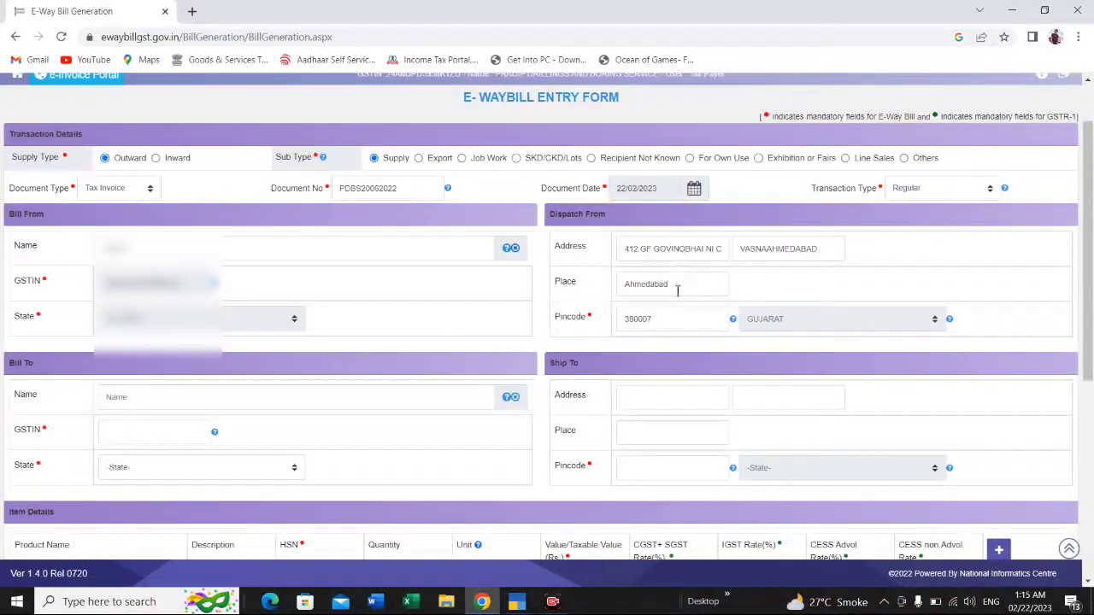
scroll(694, 282, "down", 1)
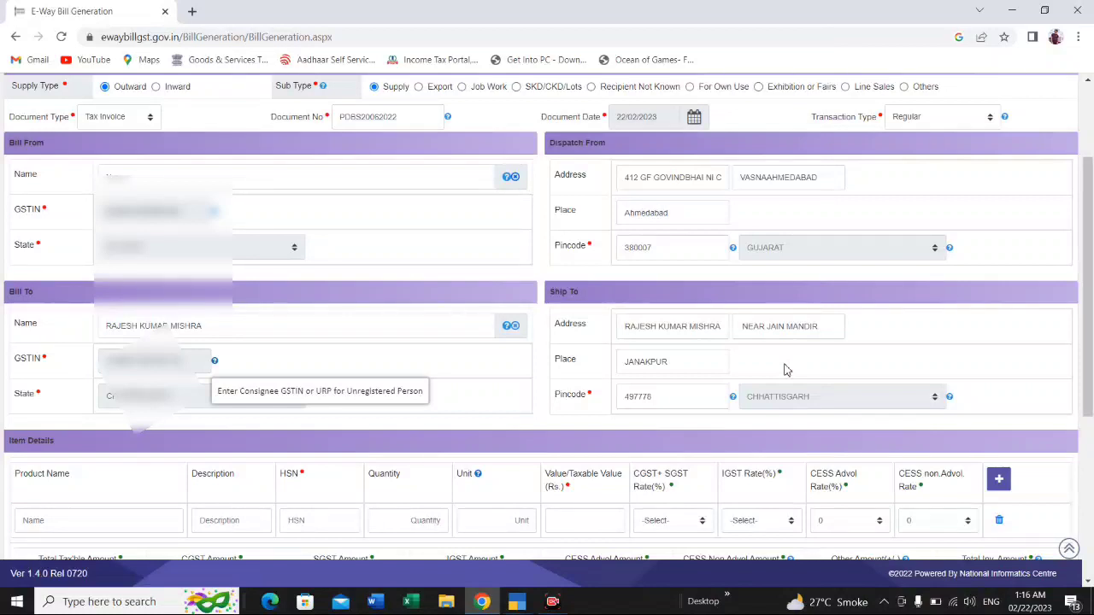
scroll(786, 370, "down", 1)
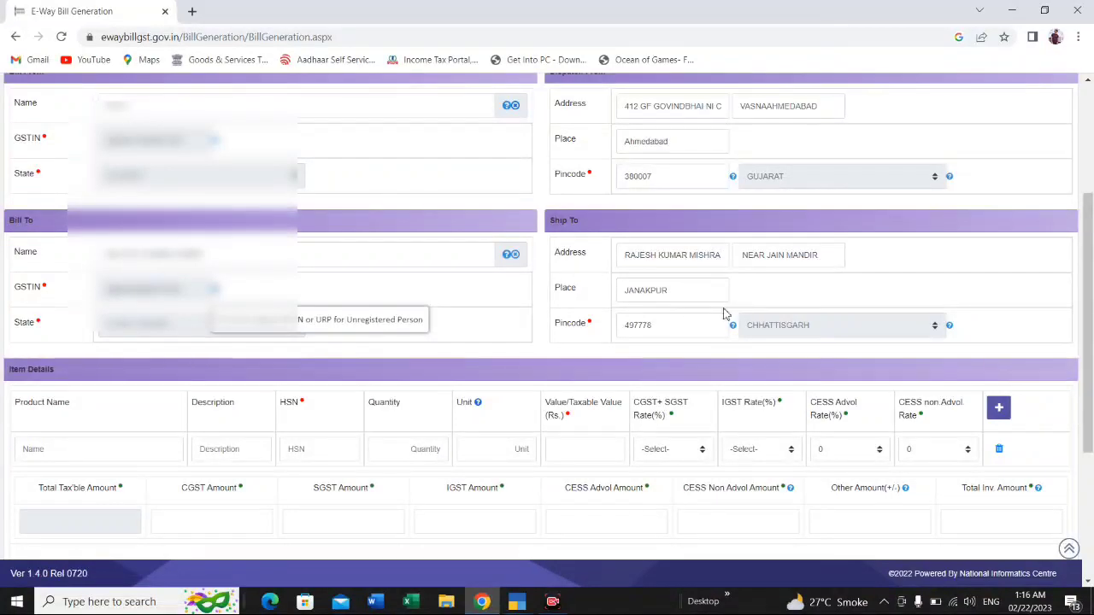
scroll(731, 238, "up", 1)
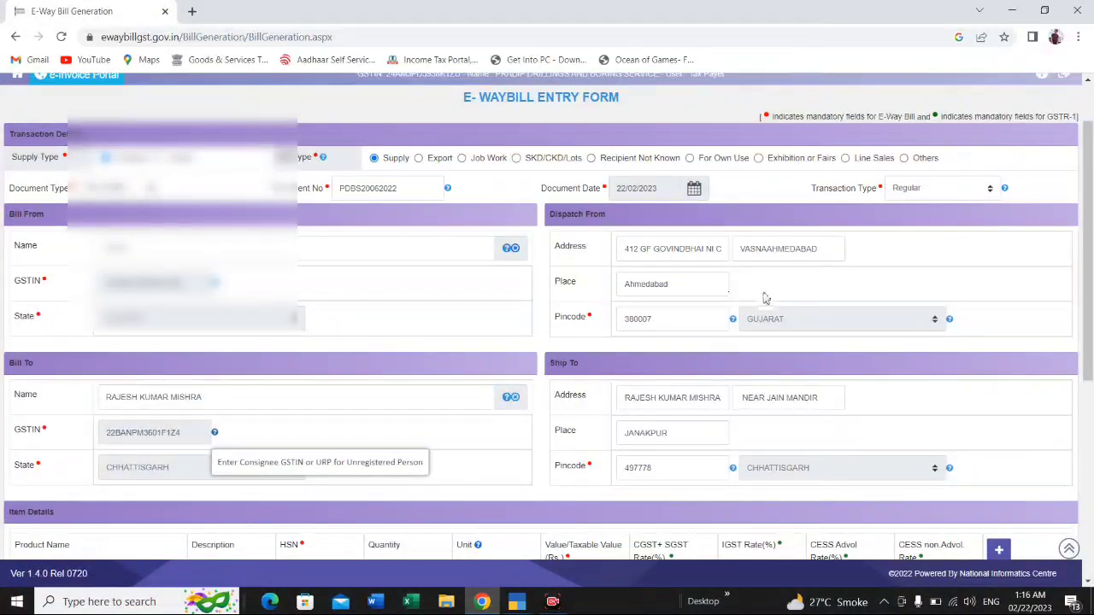
Step: Enter MUD MOTOR as the first item's product name with HSN code 8413, leaving the description blank
scroll(808, 311, "down", 2)
scroll(808, 311, "down", 1)
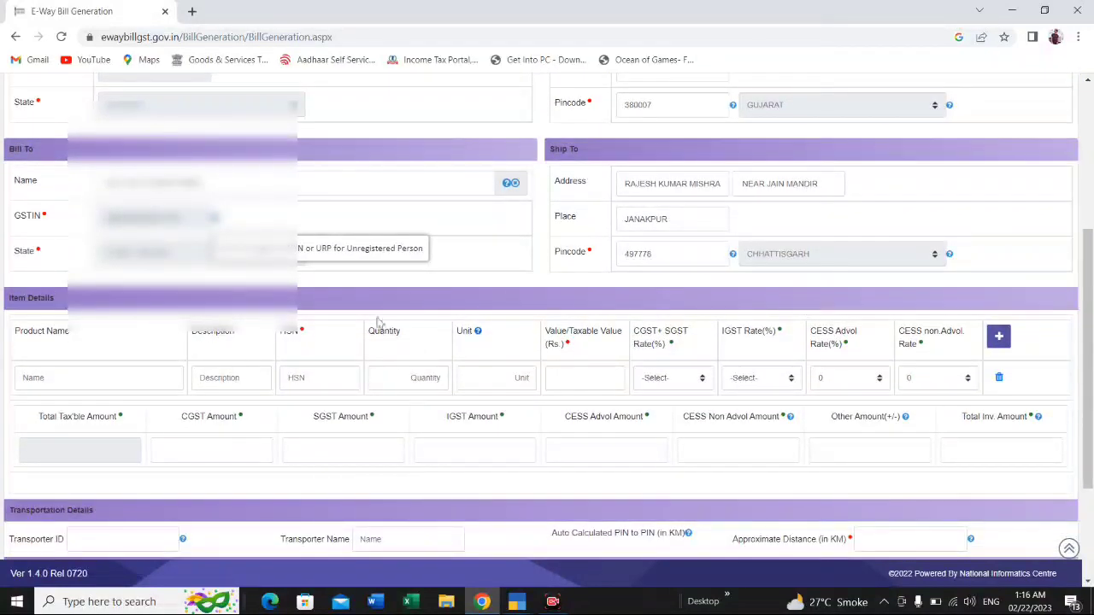
left_click(166, 374)
type("M")
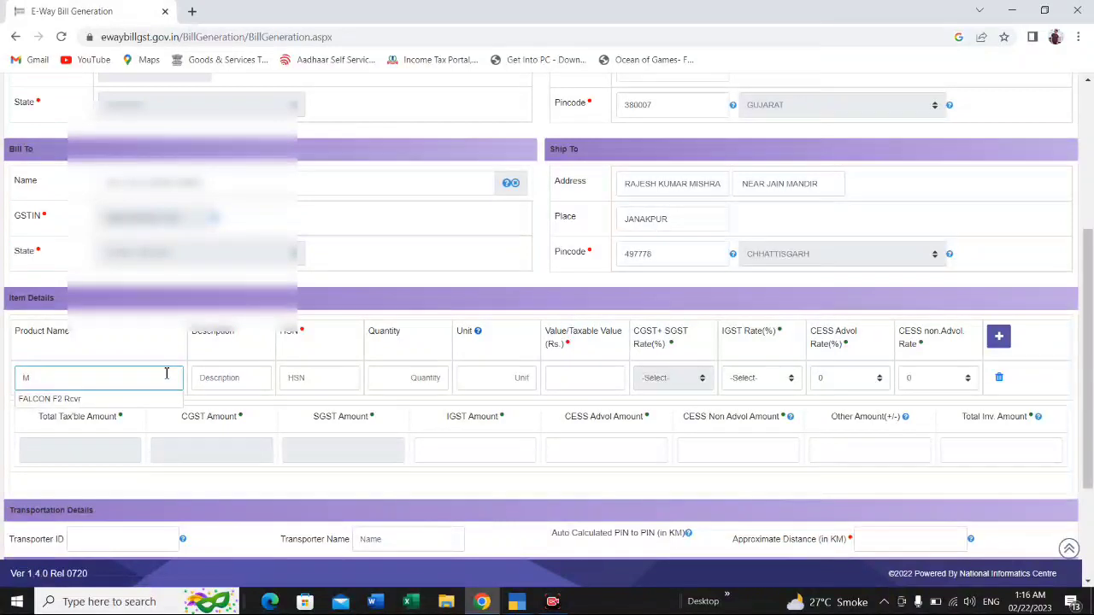
type("UD MOTO")
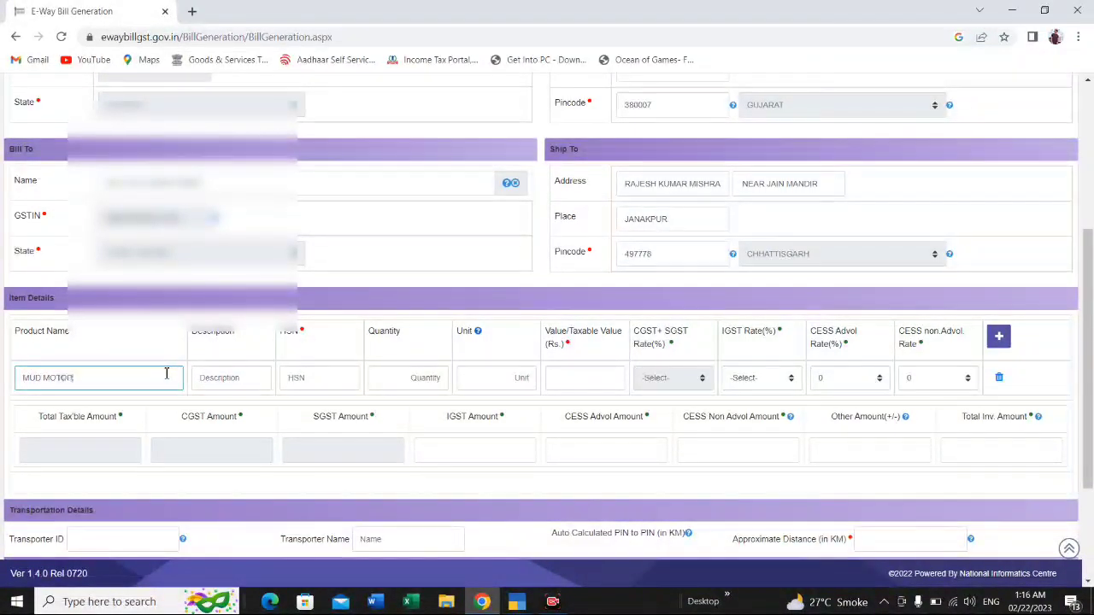
type("R")
key("Tab")
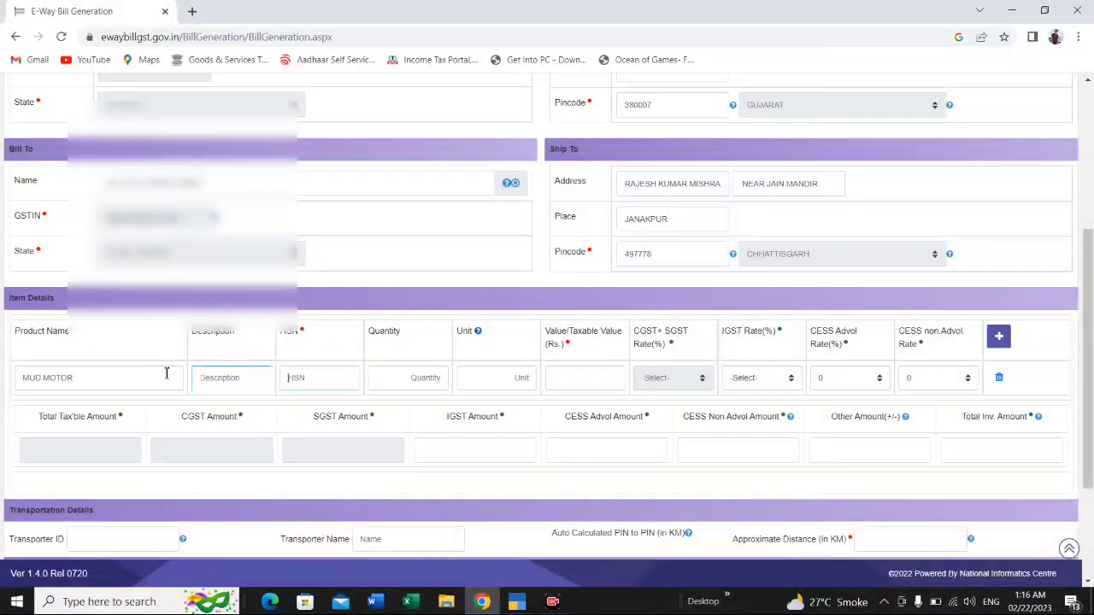
key("Tab")
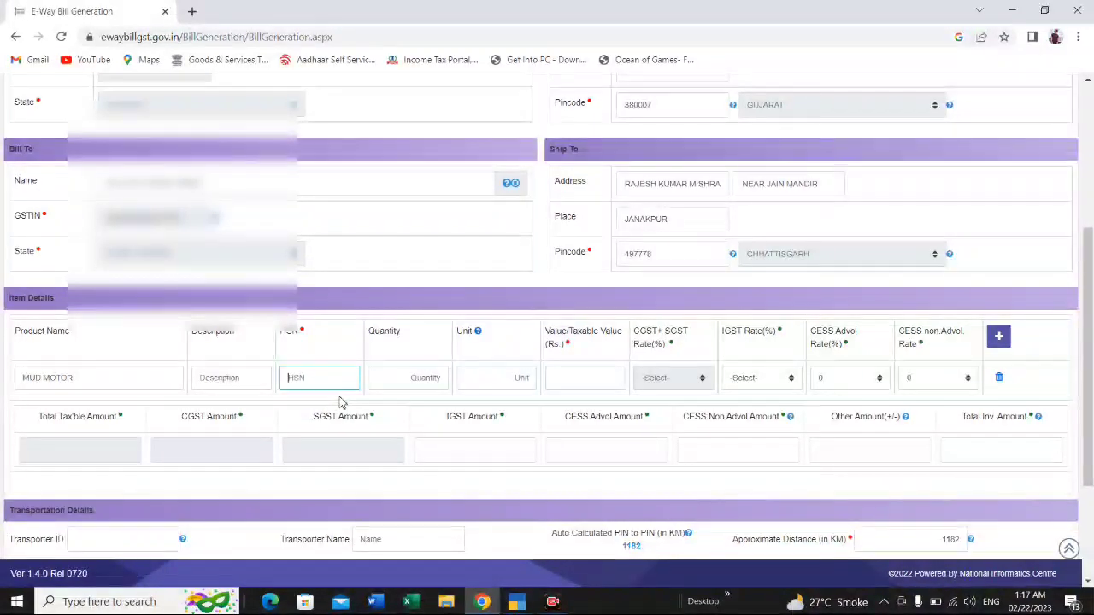
type("8413")
key("Tab")
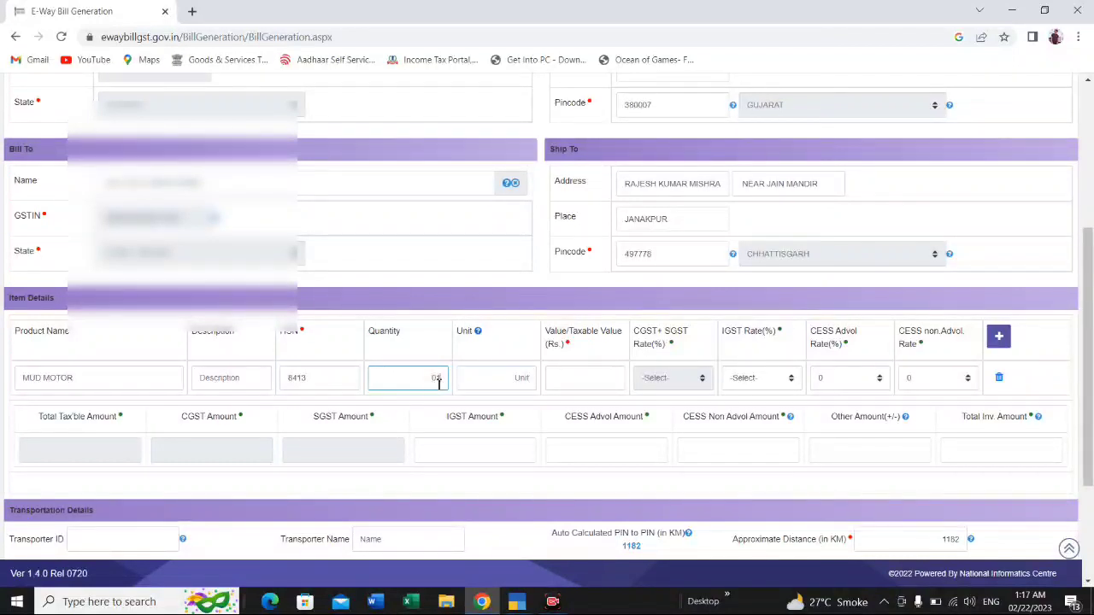
Step: Give the MUD MOTOR item a quantity of 01, the unit NOS and a taxable value of 720000
key("Tab")
type("NOS")
key("Tab")
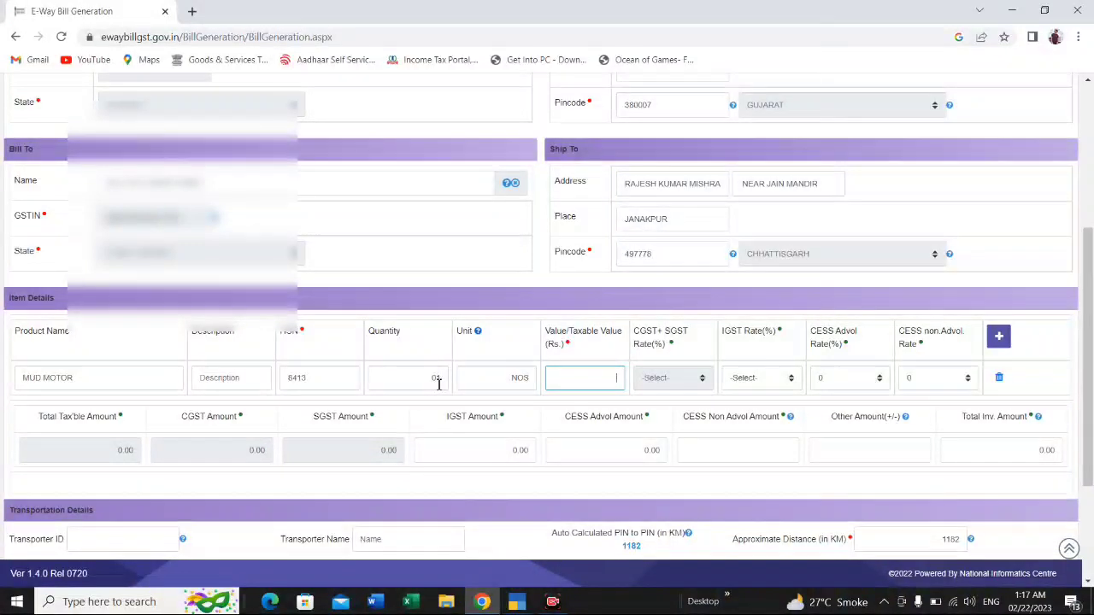
type("720000")
key("Tab")
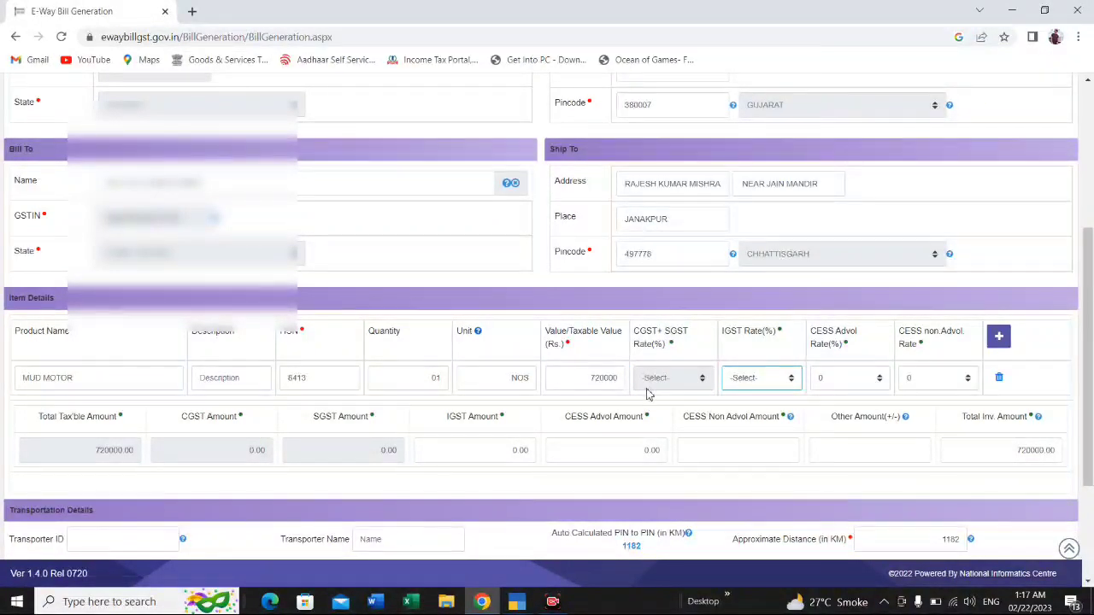
Step: Set the IGST rate of the MUD MOTOR item to 18 percent
left_click(751, 382)
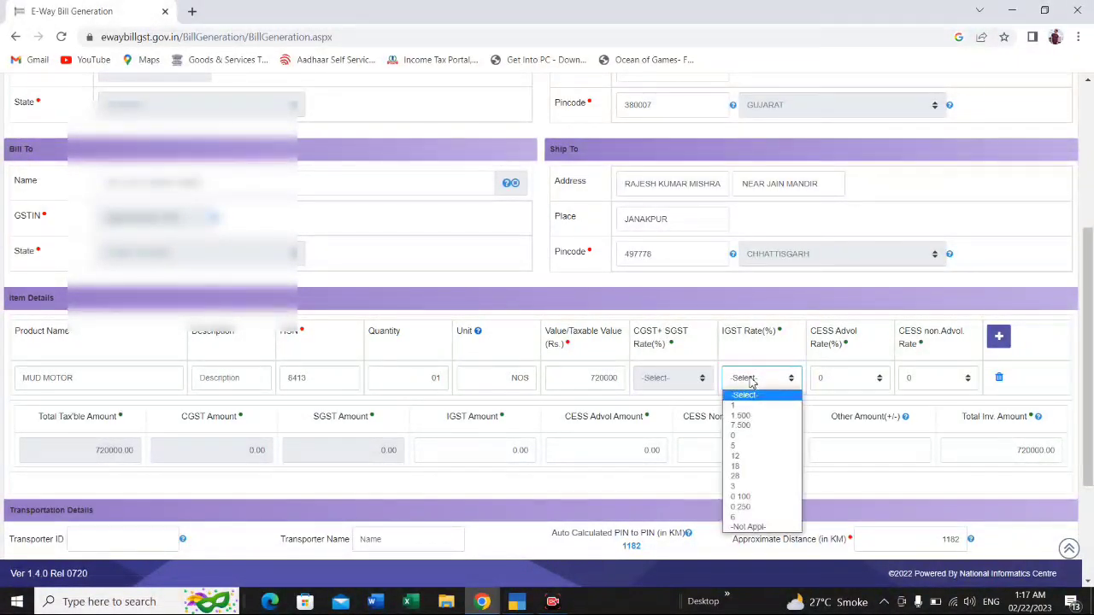
left_click(747, 468)
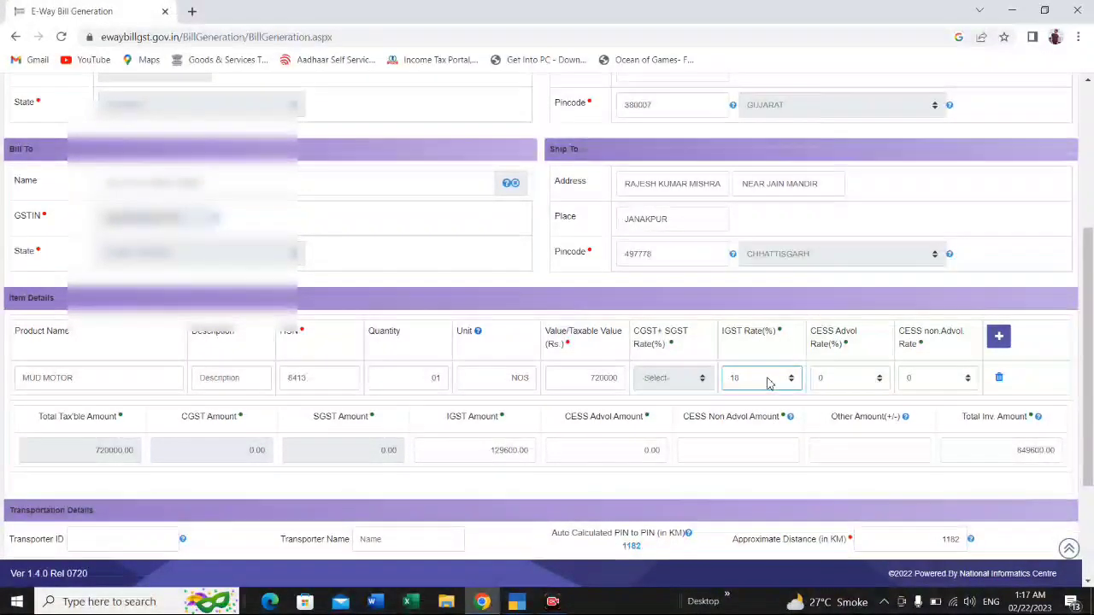
left_click(766, 382)
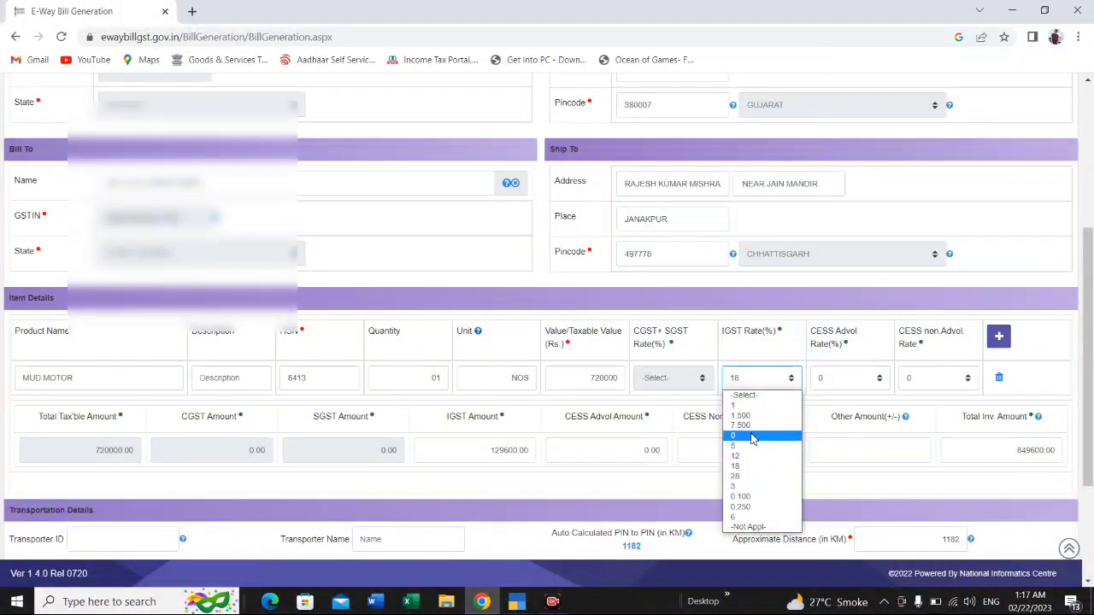
left_click(748, 467)
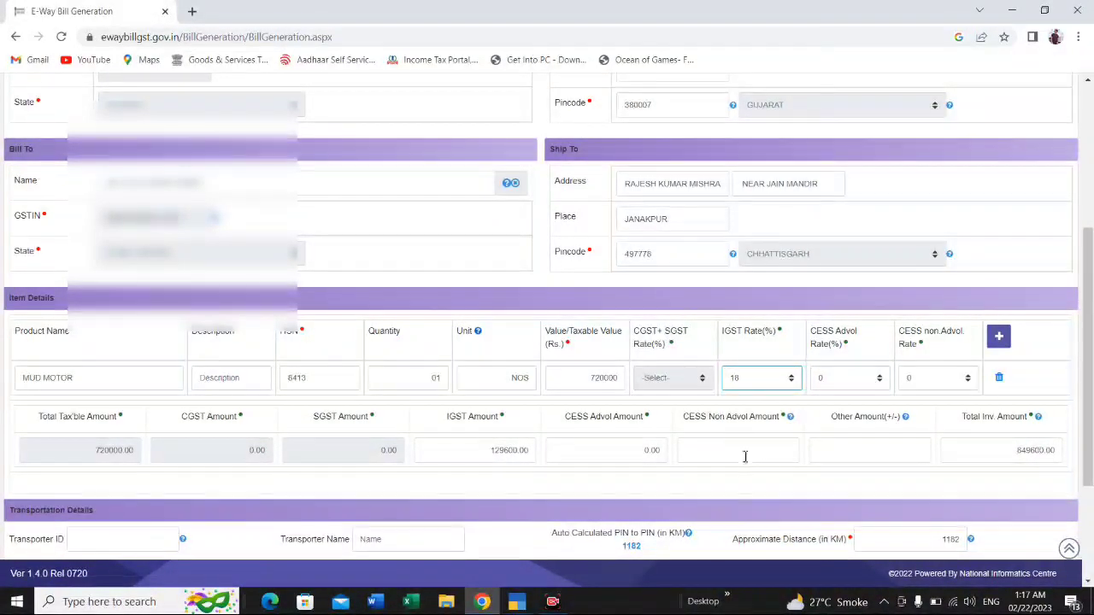
Step: Review the transportation details and the Part-B fields for vehicle number and transporter document number
scroll(639, 414, "down", 1)
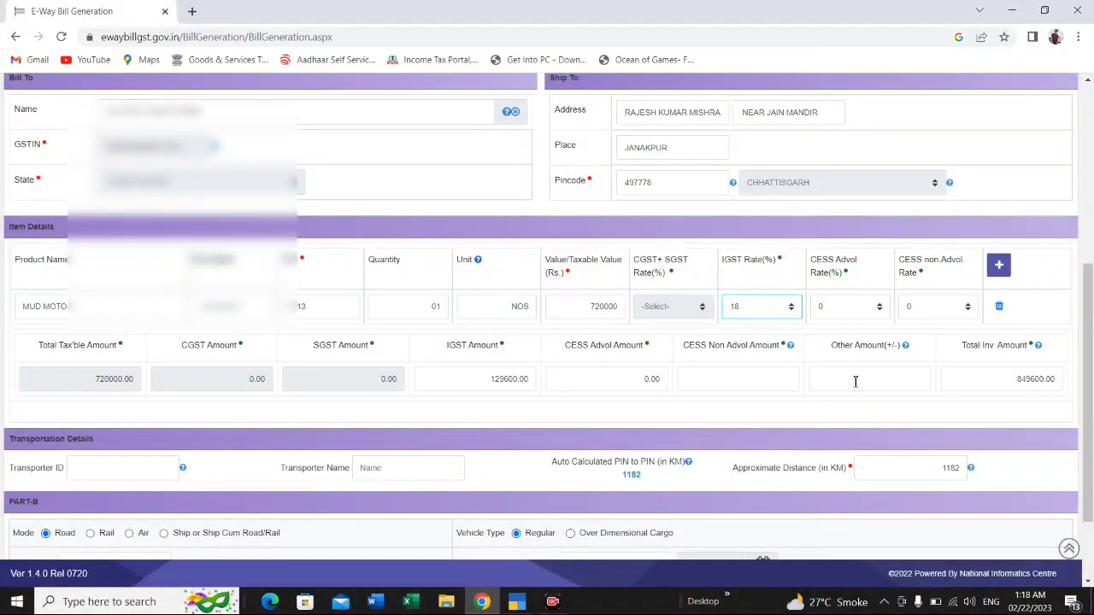
scroll(854, 381, "down", 2)
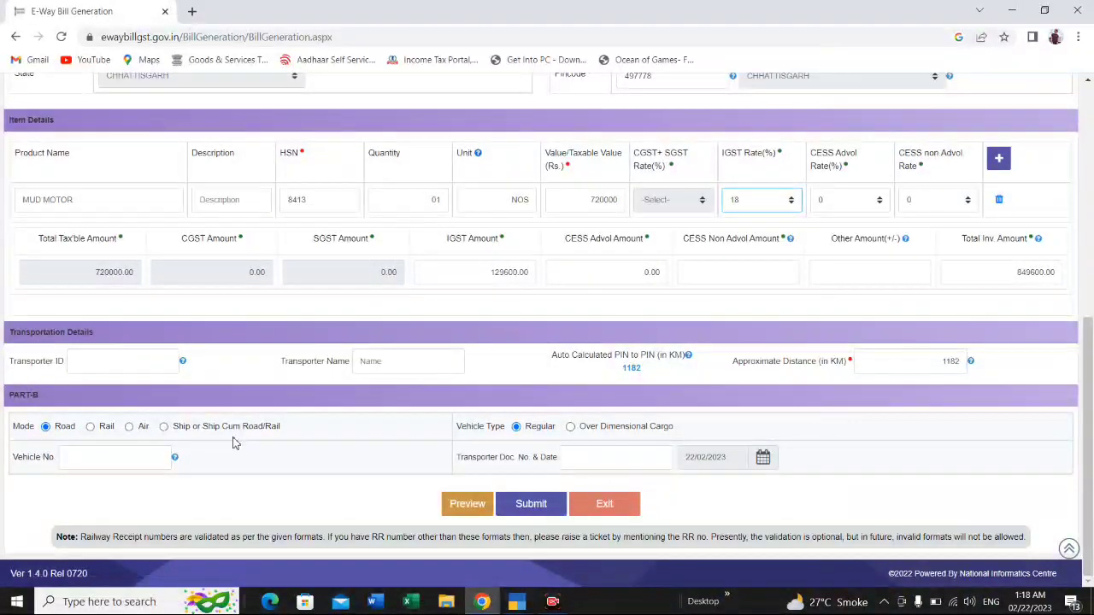
left_click(143, 452)
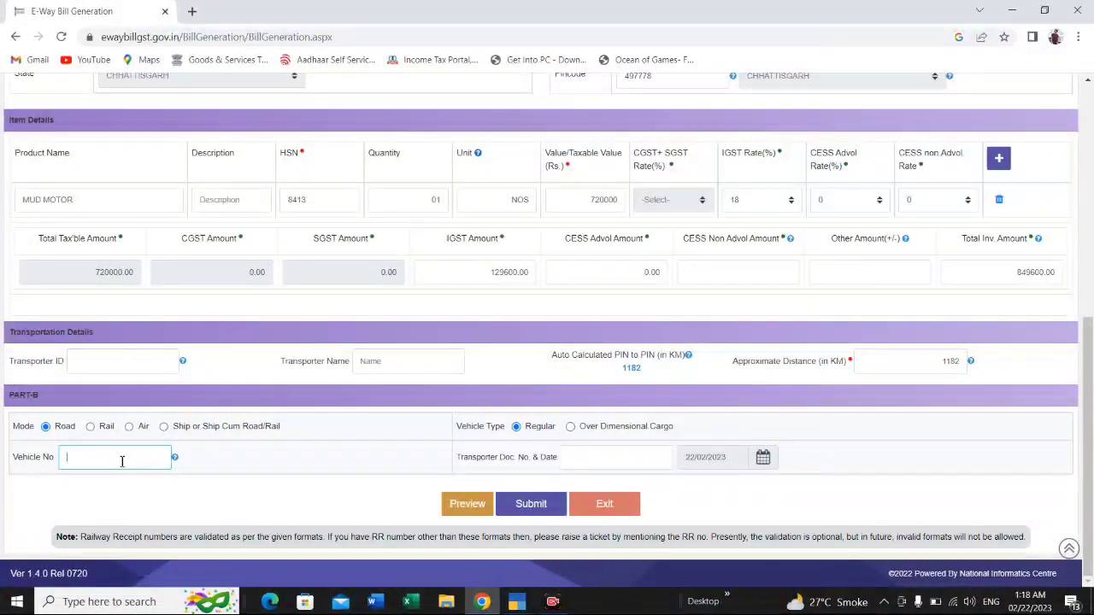
left_click(633, 465)
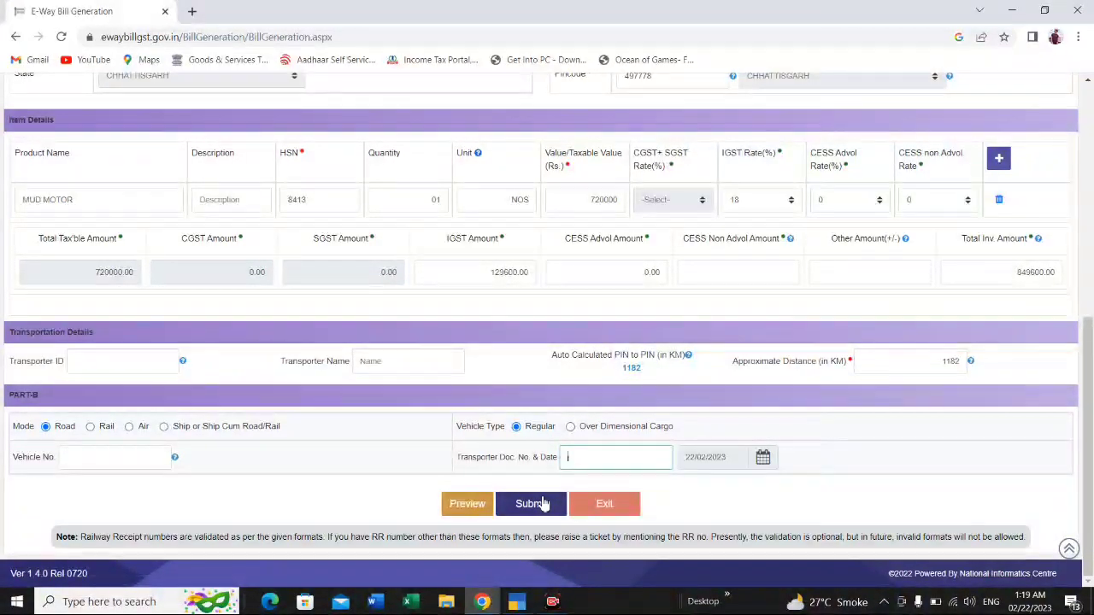
Step: Add a second, blank product row to the item details
scroll(667, 399, "up", 3)
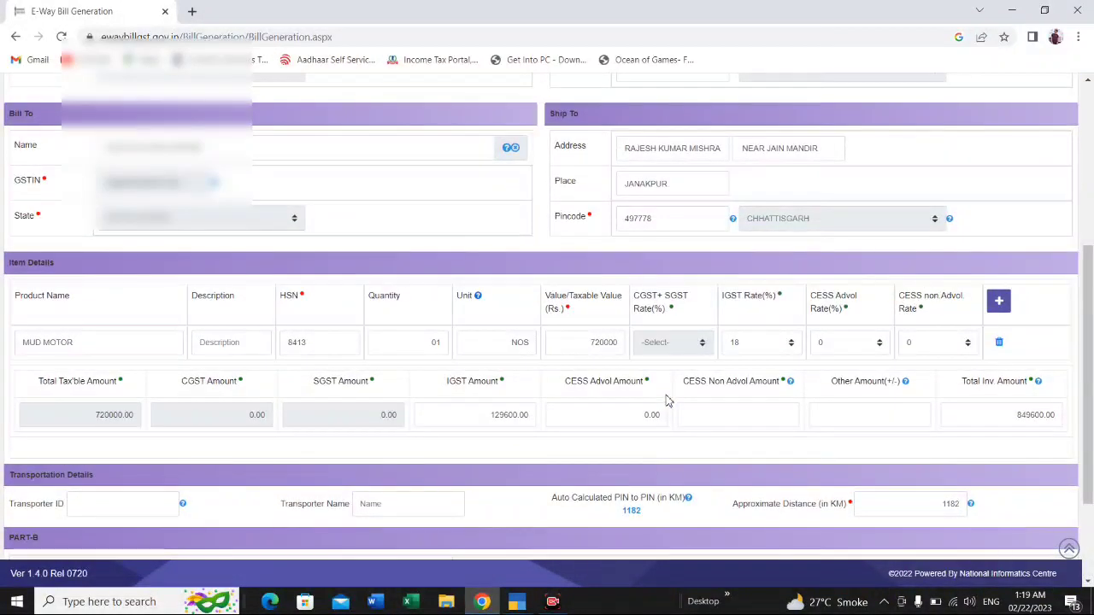
scroll(667, 398, "down", 1)
left_click(997, 302)
scroll(282, 361, "down", 1)
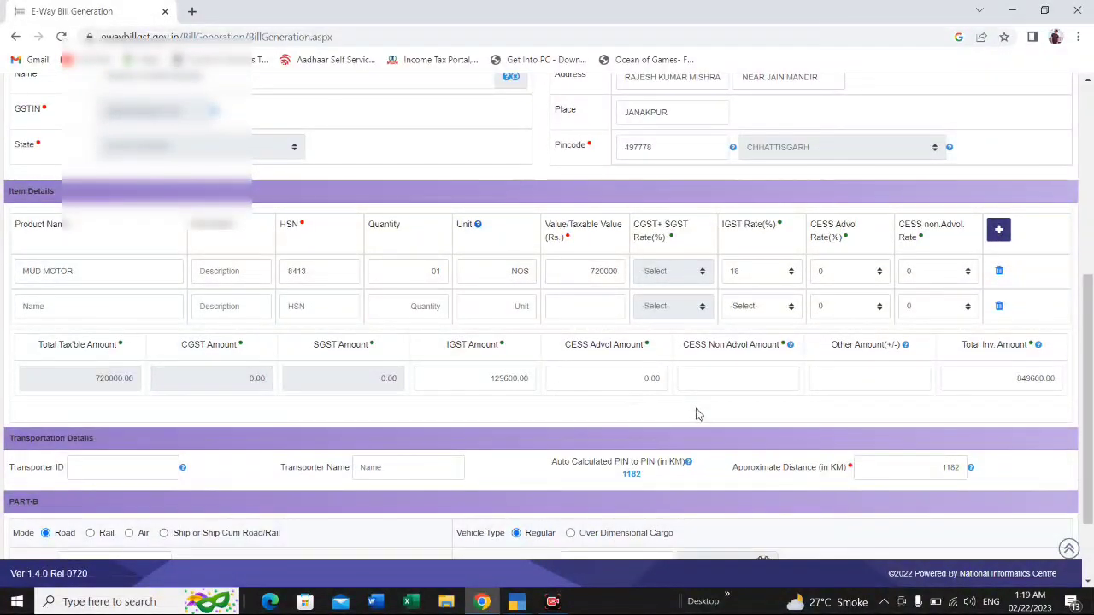
Step: Leave the e-way bill entry form for the portal's home page and open the e-way bill cancellation page
scroll(696, 414, "down", 1)
scroll(697, 414, "down", 1)
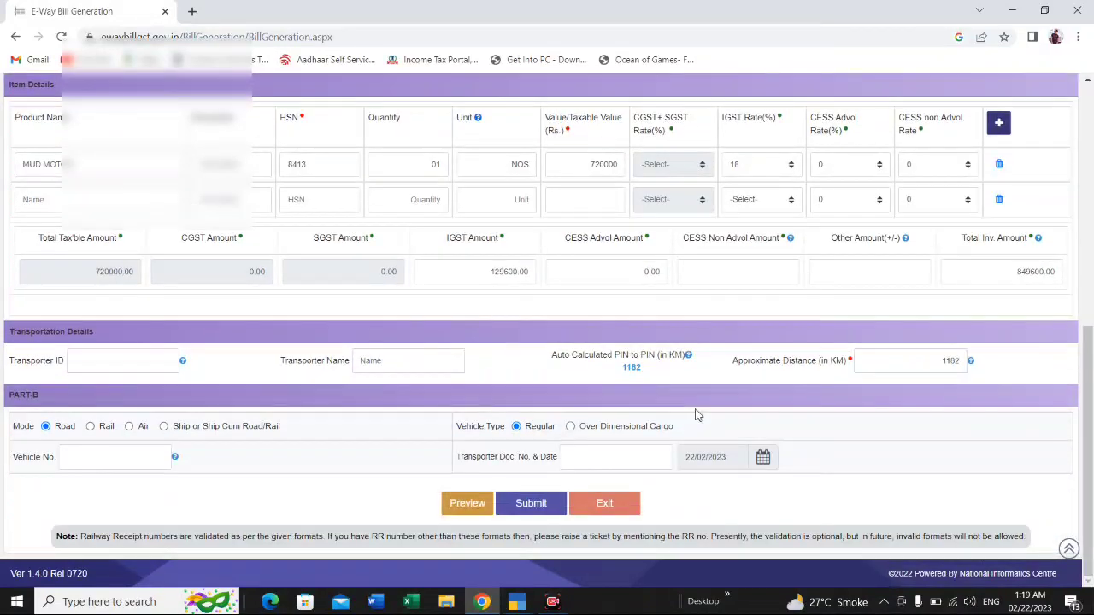
scroll(697, 415, "up", 3)
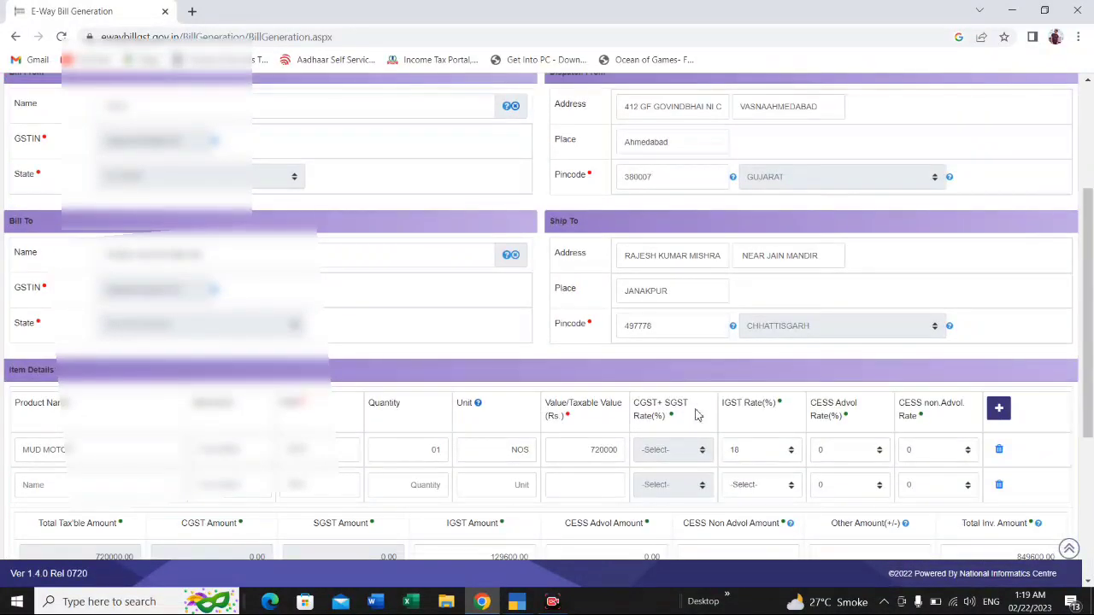
scroll(697, 414, "up", 2)
scroll(698, 410, "up", 1)
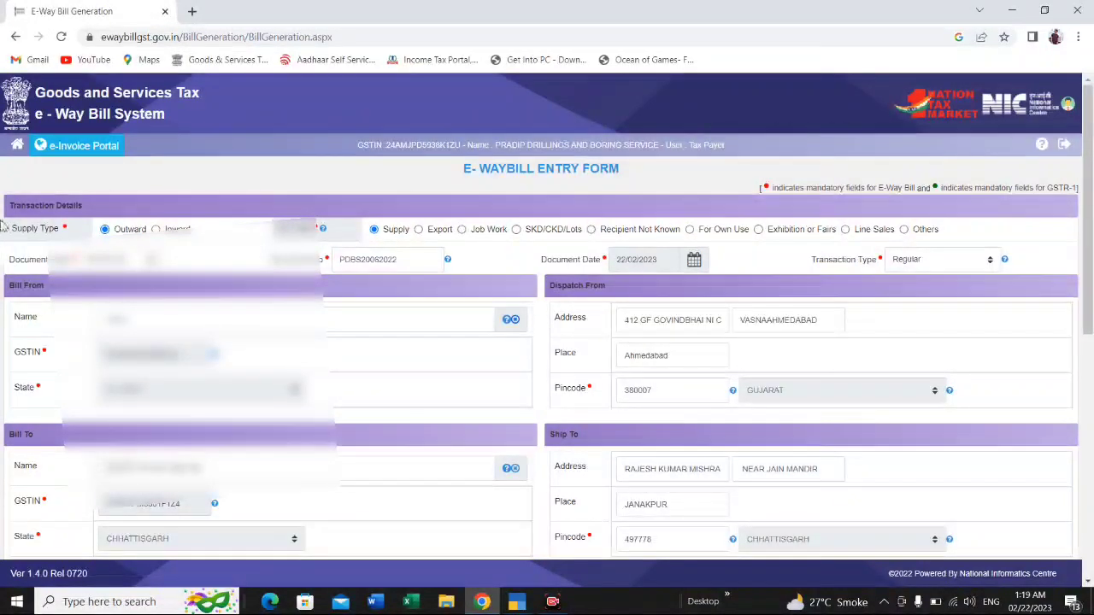
left_click(17, 145)
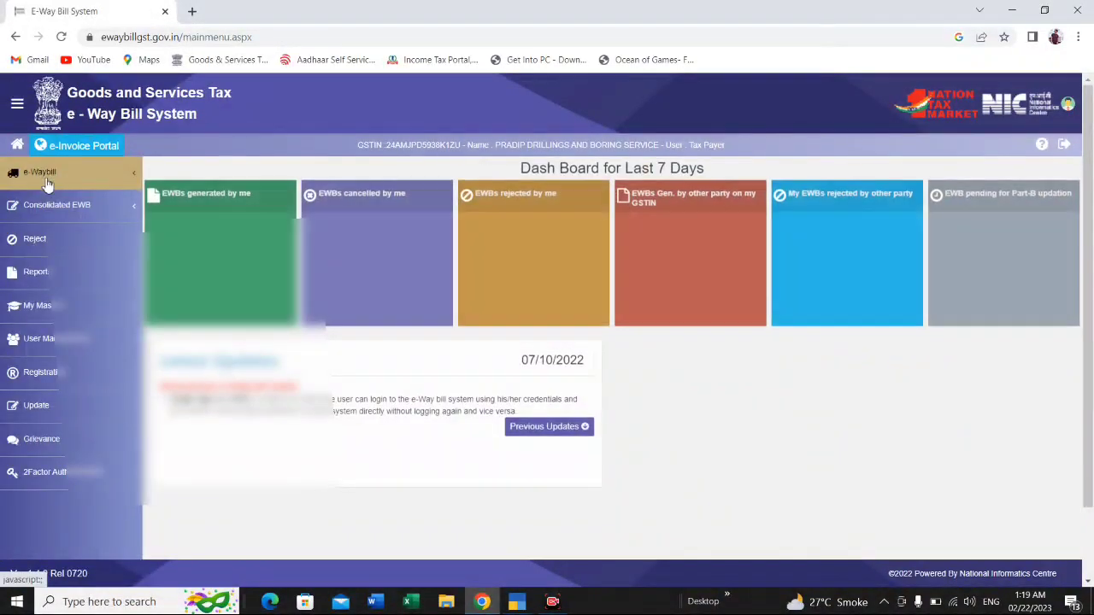
left_click(51, 182)
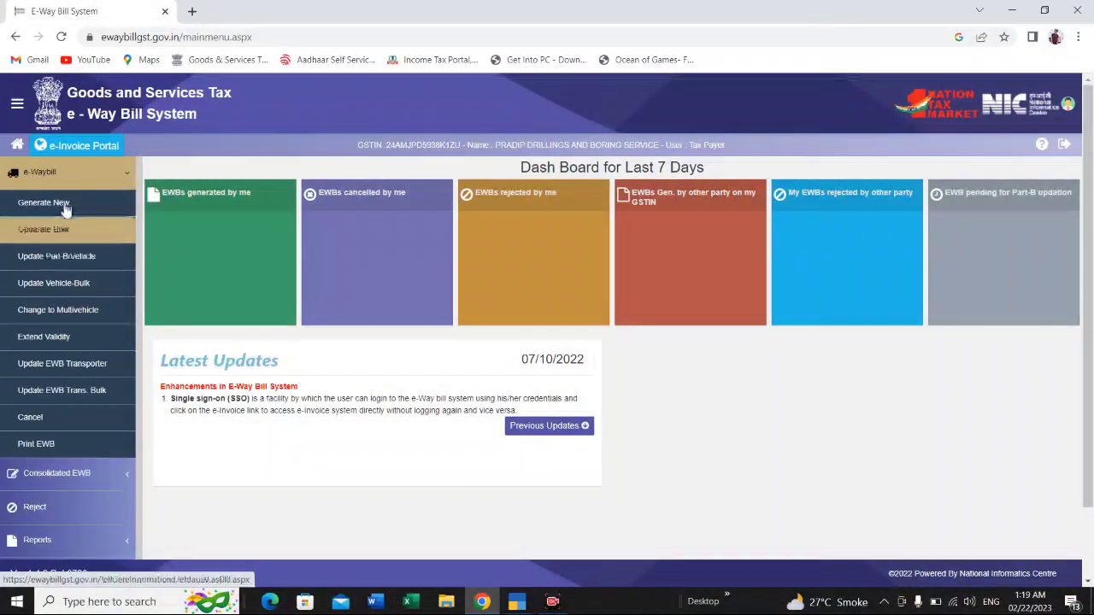
left_click(35, 417)
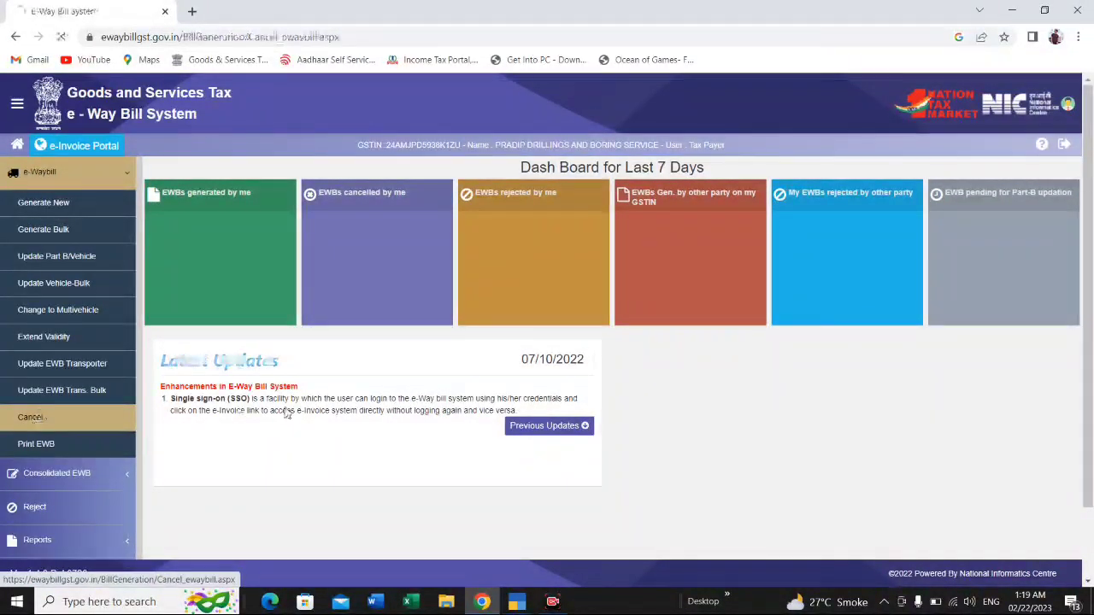